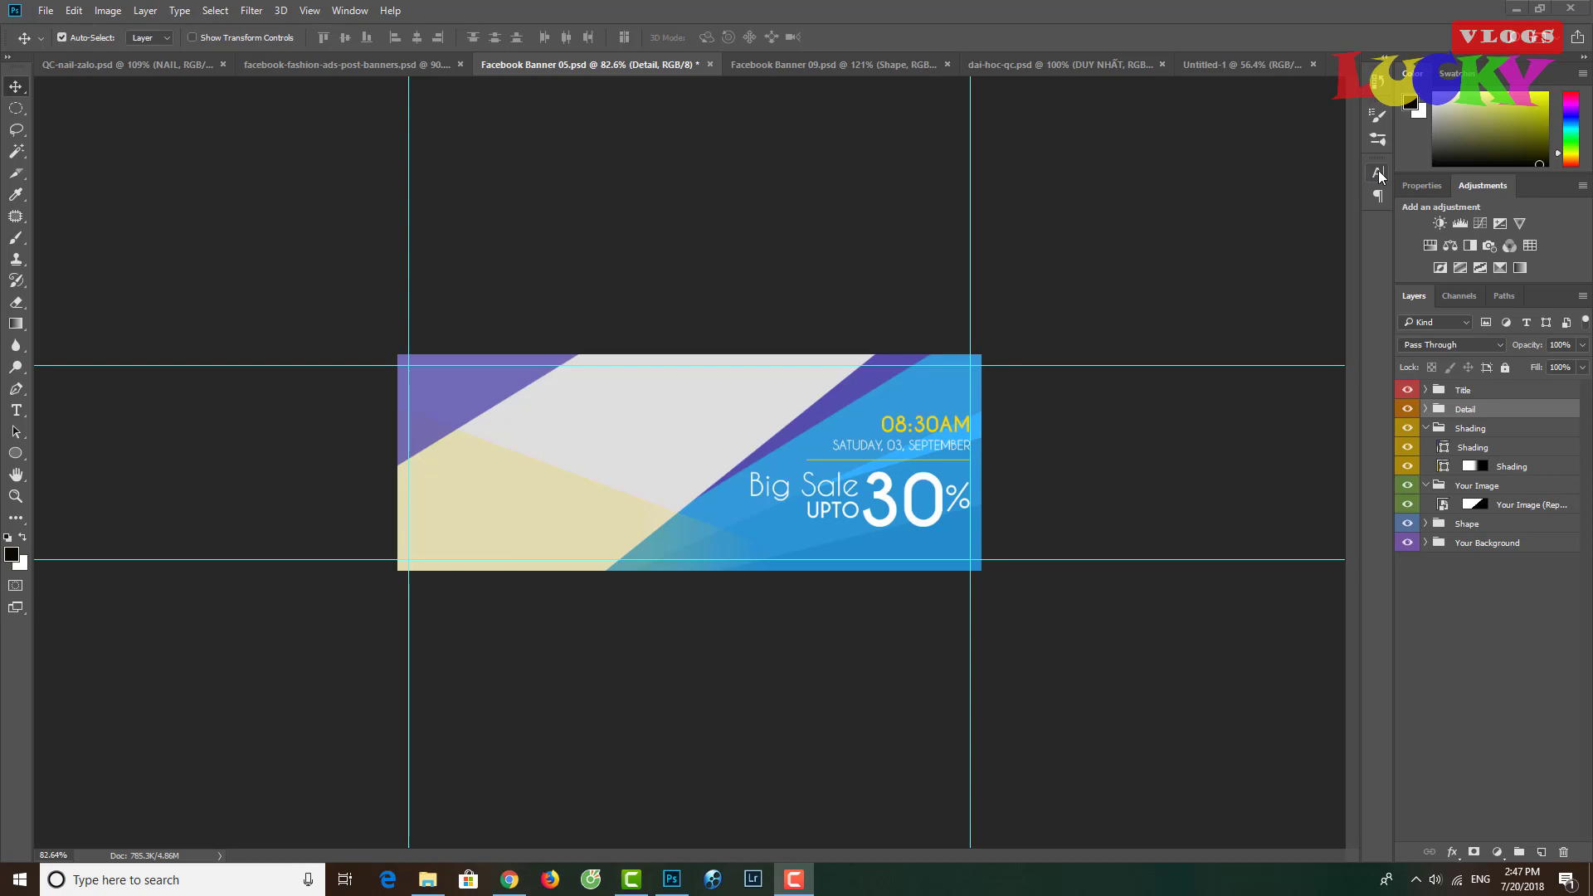
- Float the Character panel detached over the Facebook Banner 05 canvas
drag(1375, 174, 1234, 241)
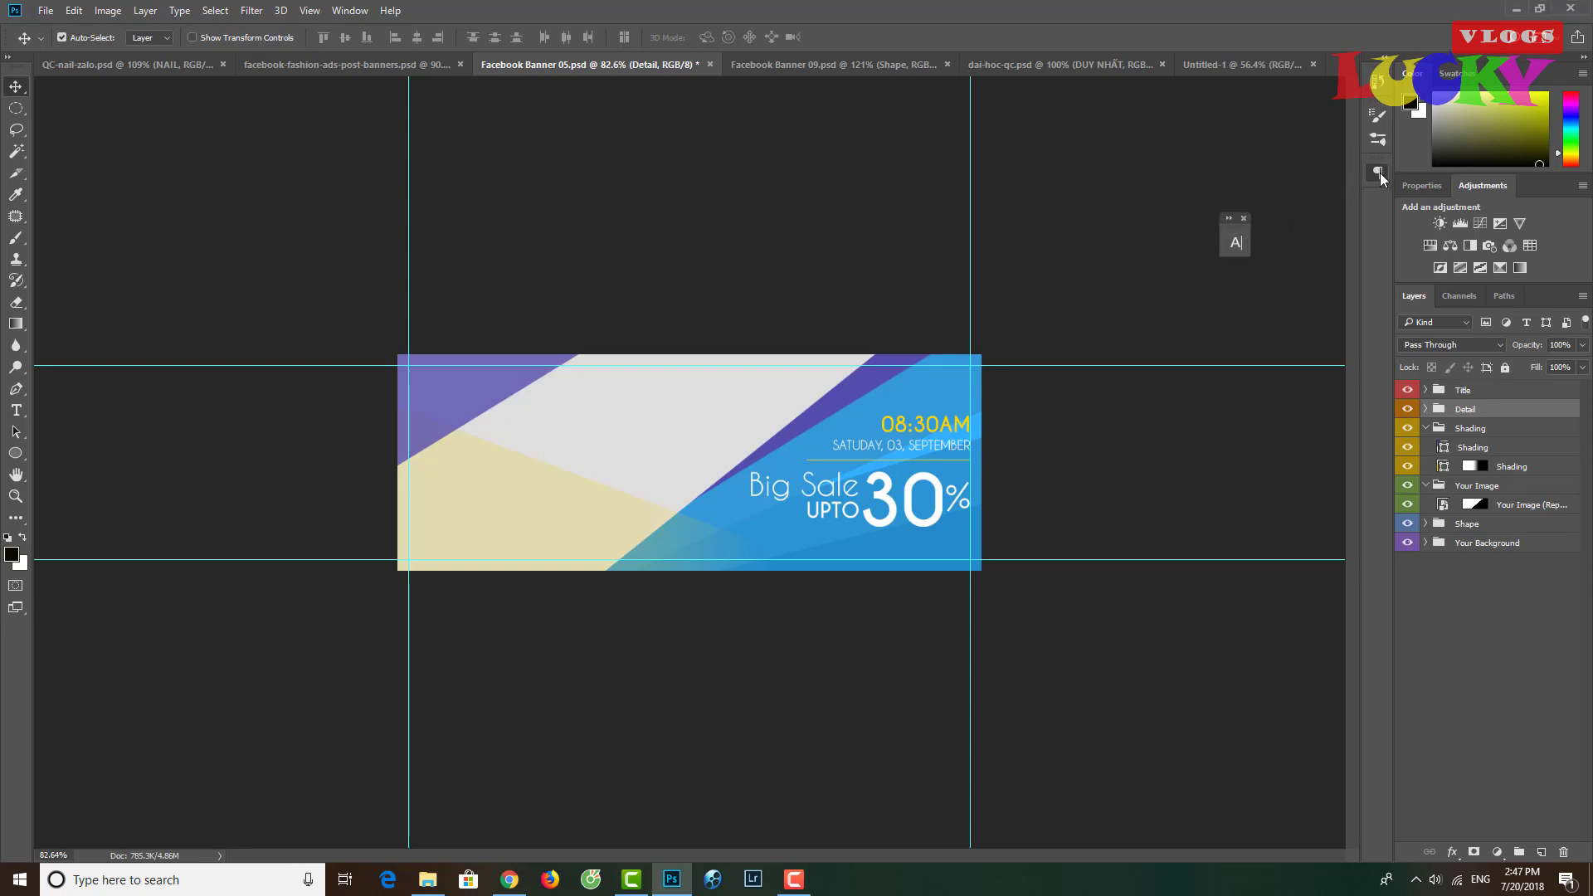
- Briefly expand the Paragraph panel, then dock Brushes into the Properties/Adjustments tab group
click(1379, 174)
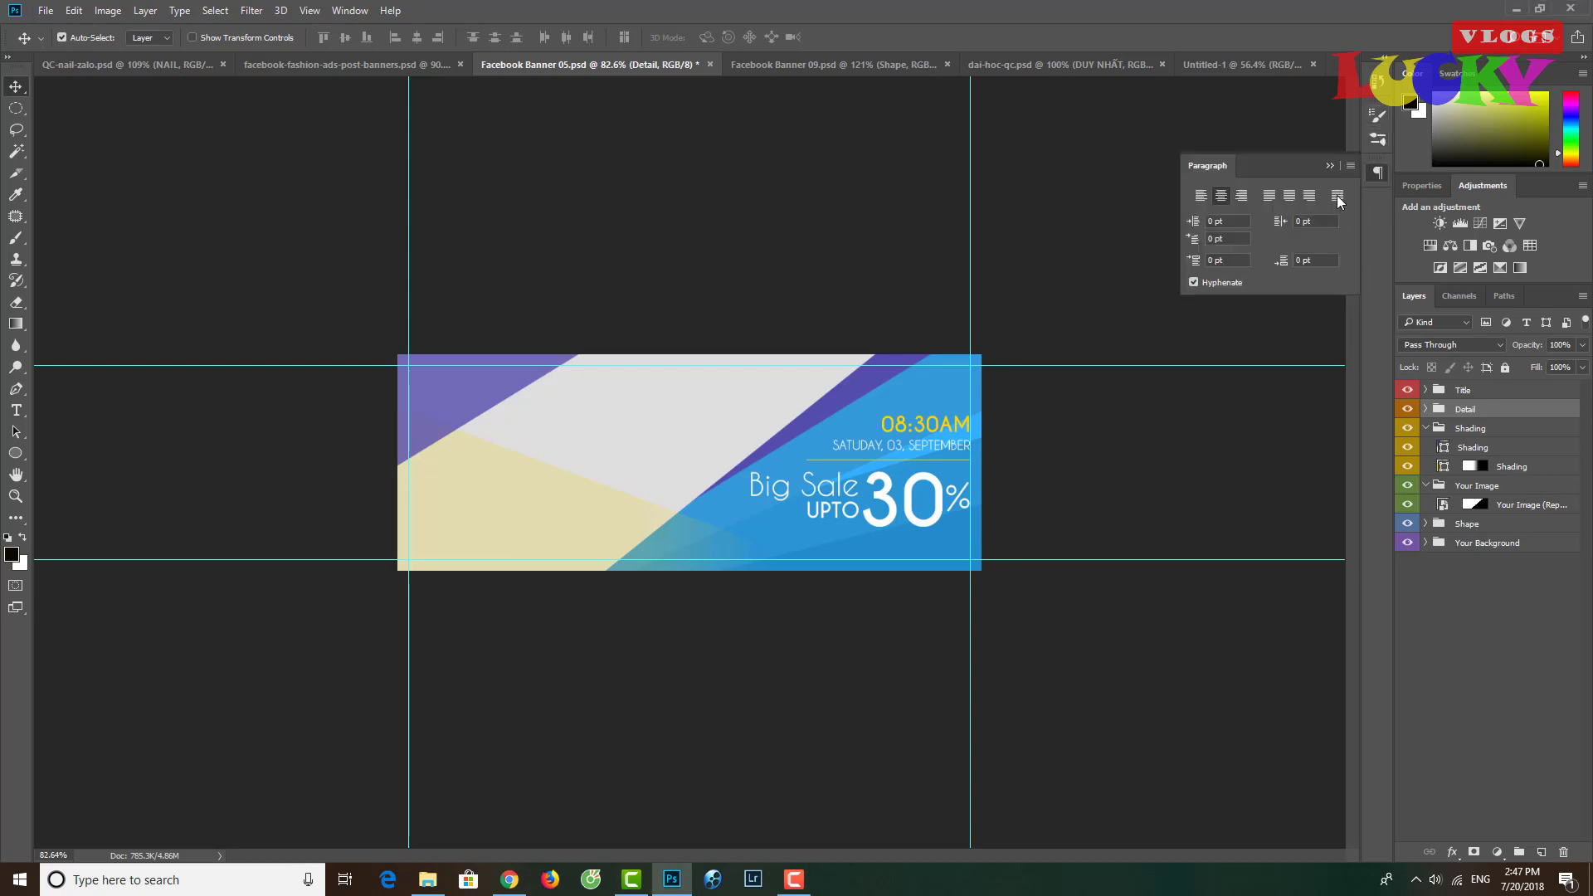
click(1379, 173)
drag(1377, 140, 1527, 193)
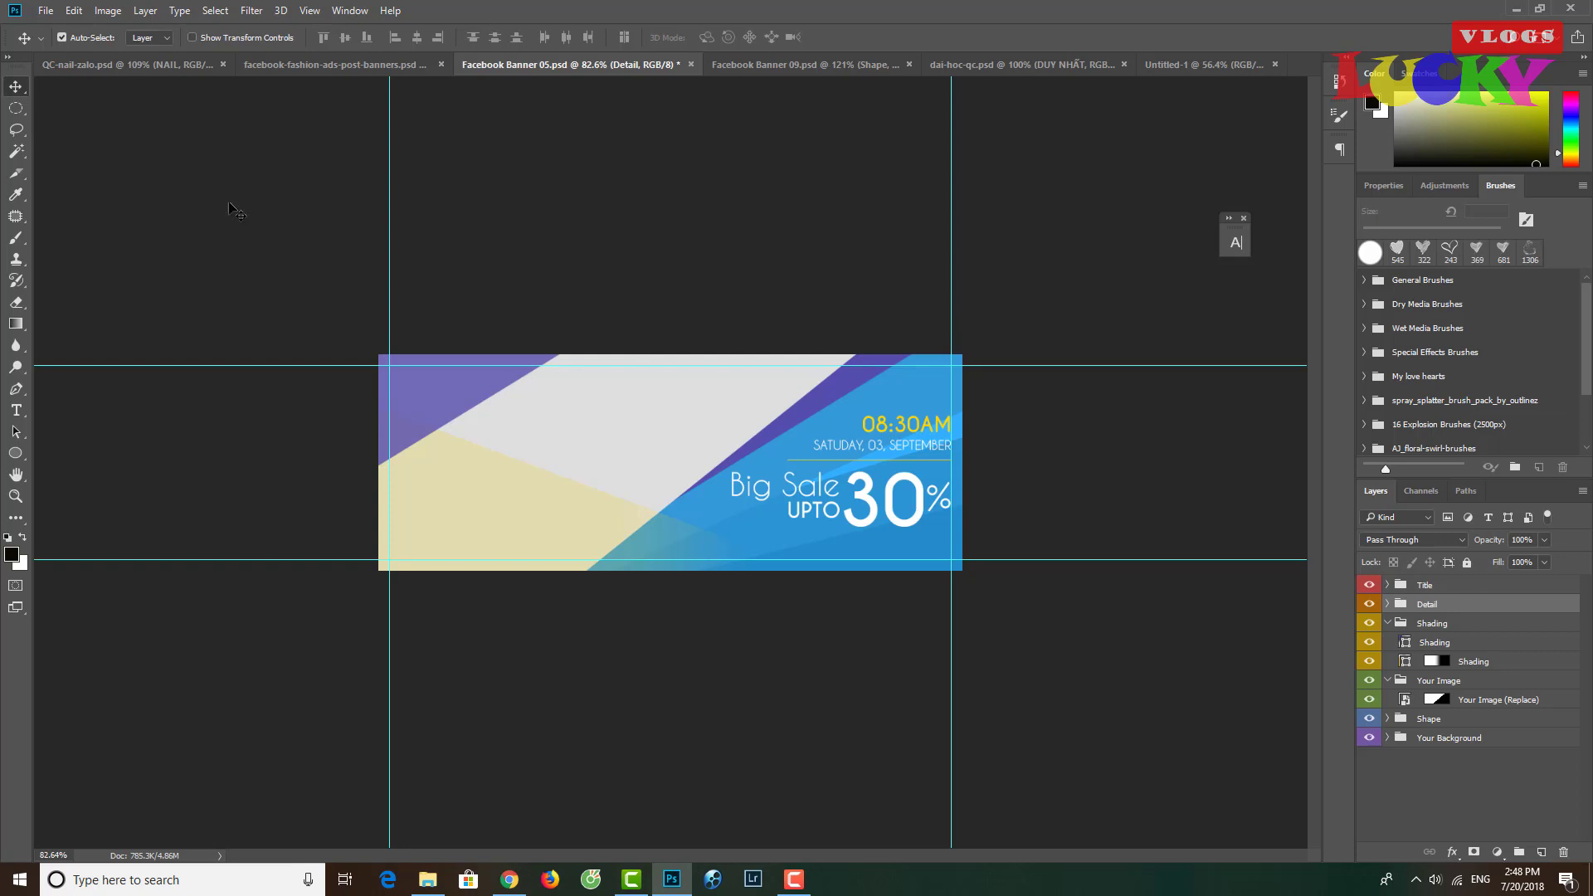
- Reset the workspace to the default Essentials layout from Window > Workspace
click(348, 11)
mouse_move(367, 45)
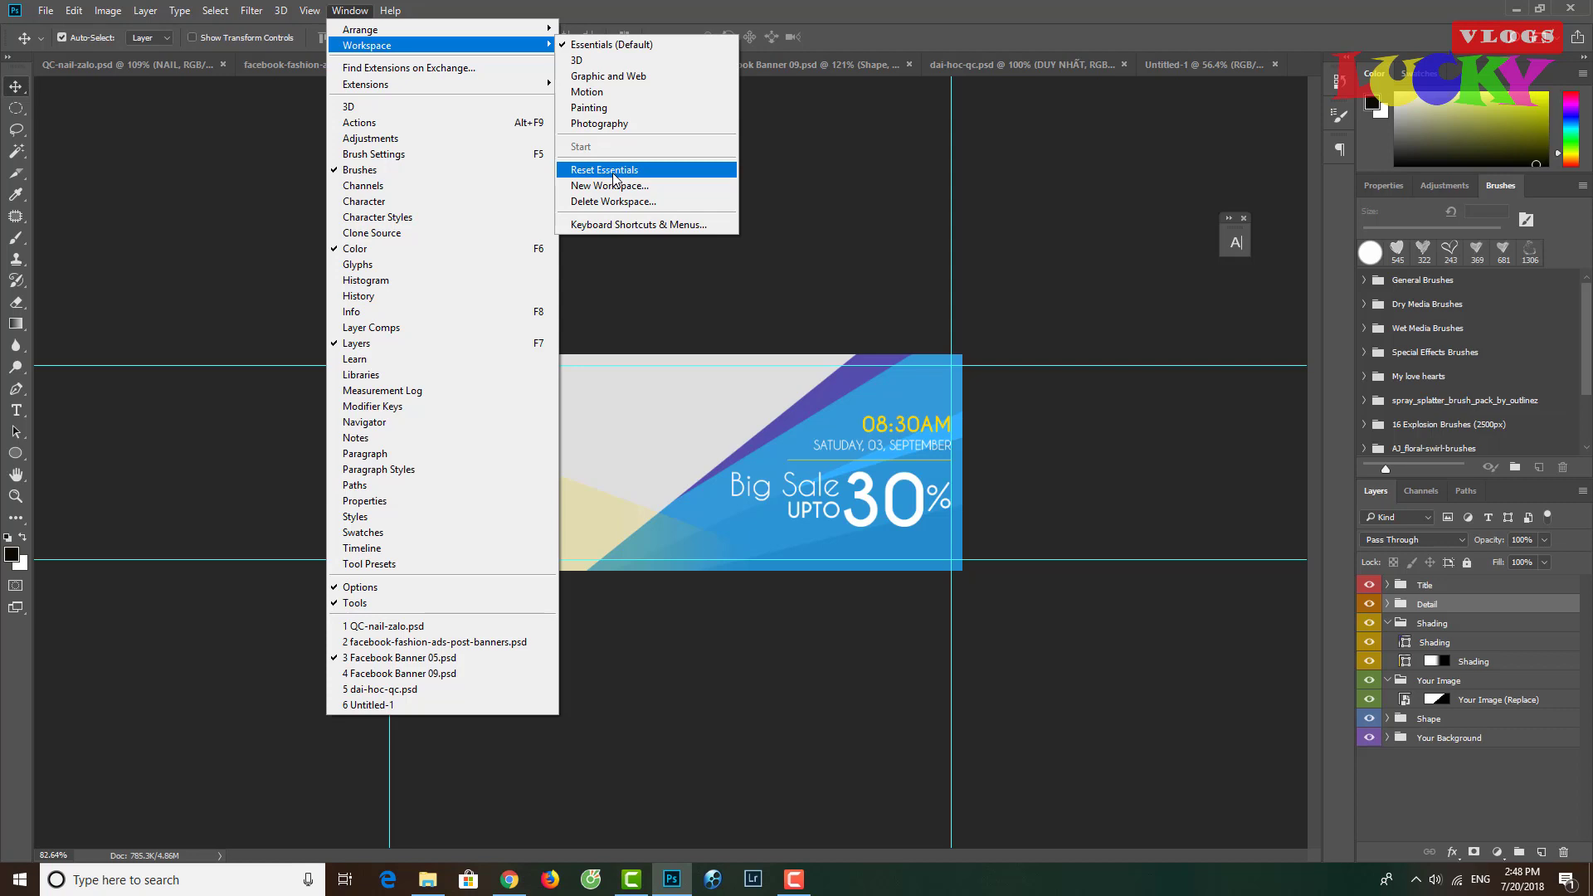
click(614, 170)
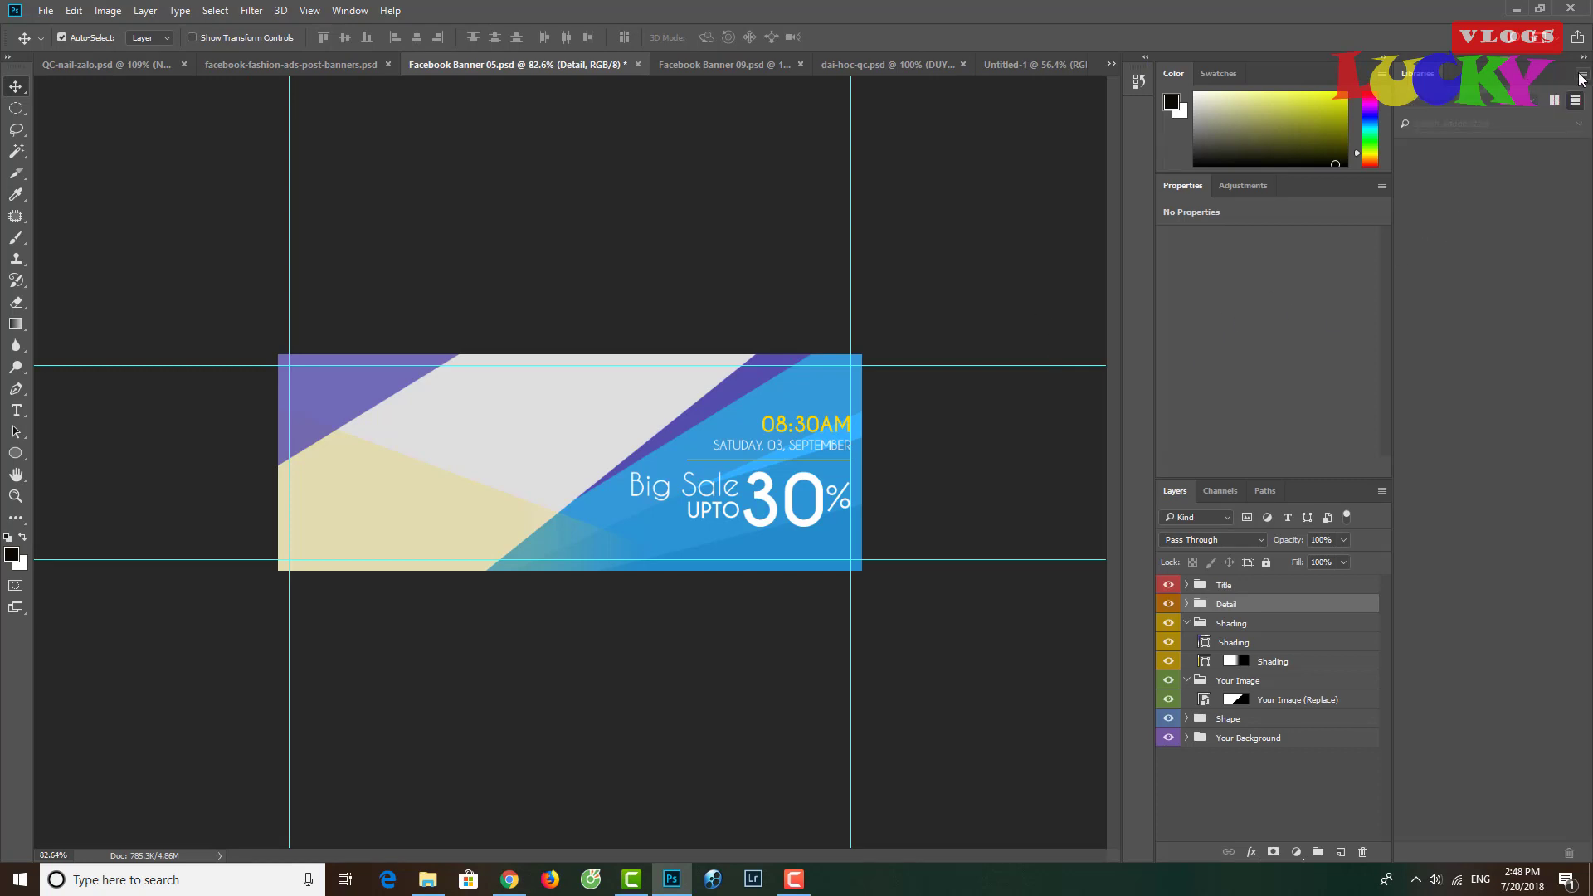
- Close the Libraries tab group from its panel options menu
click(1582, 76)
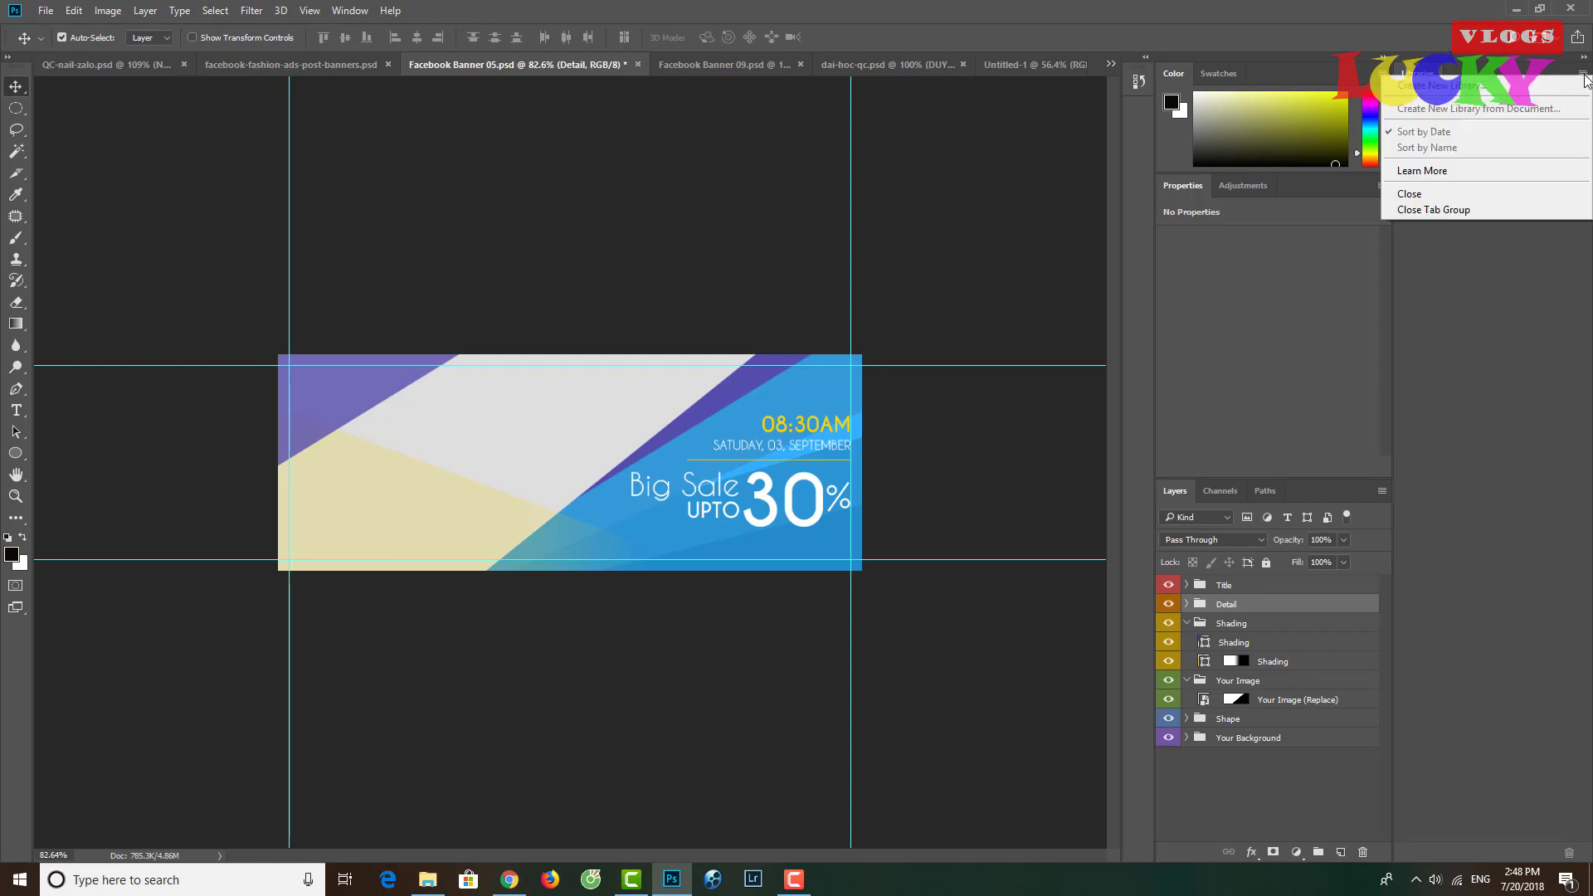
click(1458, 210)
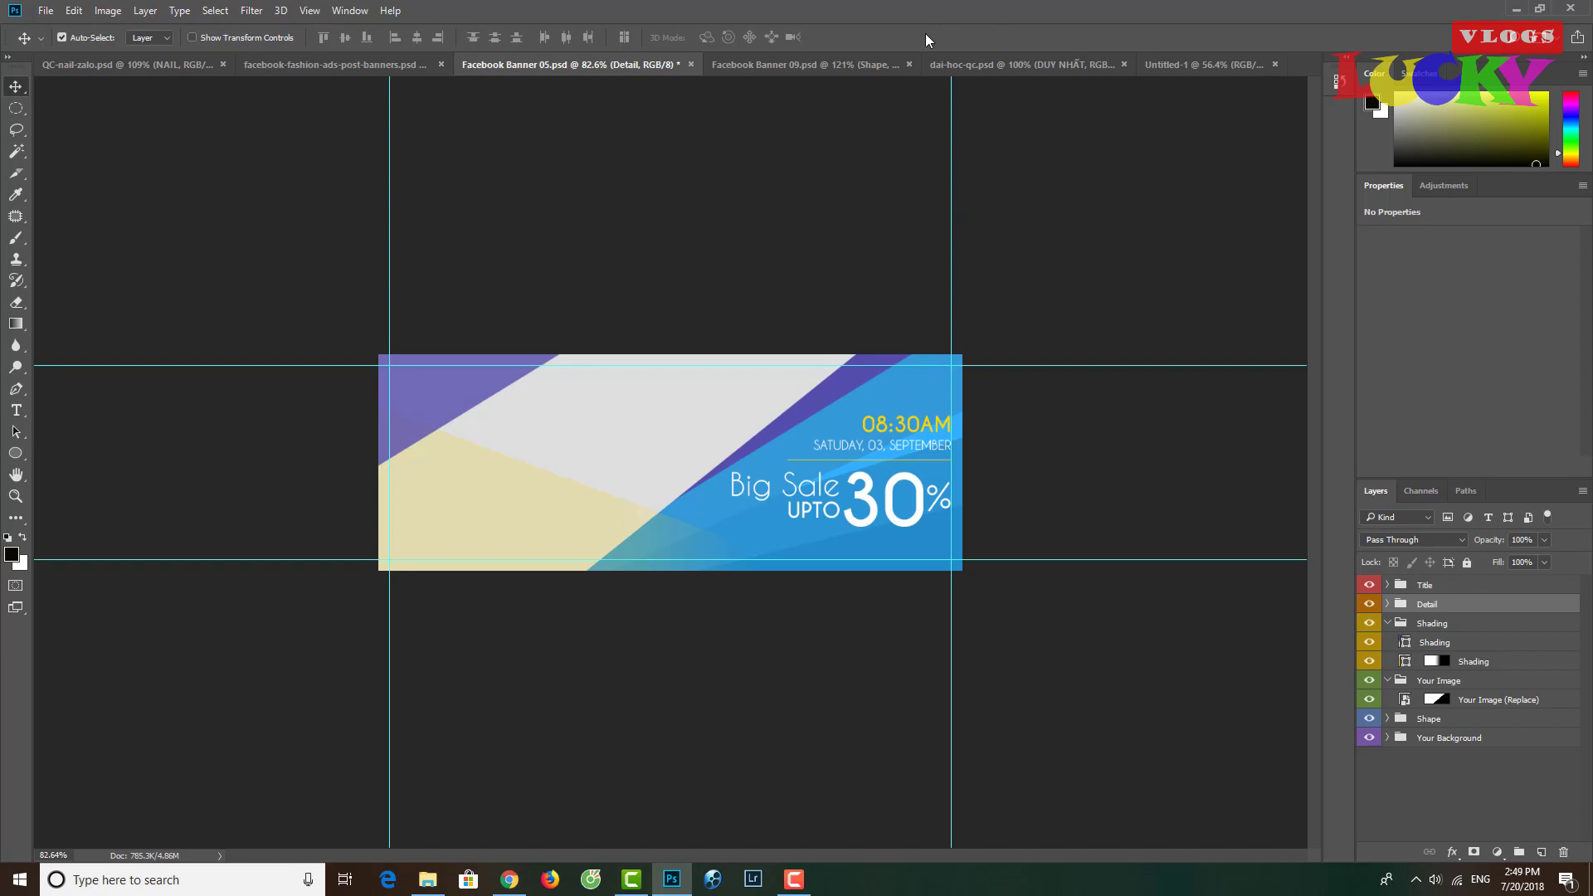
- Show the Brushes and Character panels from the Window menu, collapsing Character into the dock
click(346, 11)
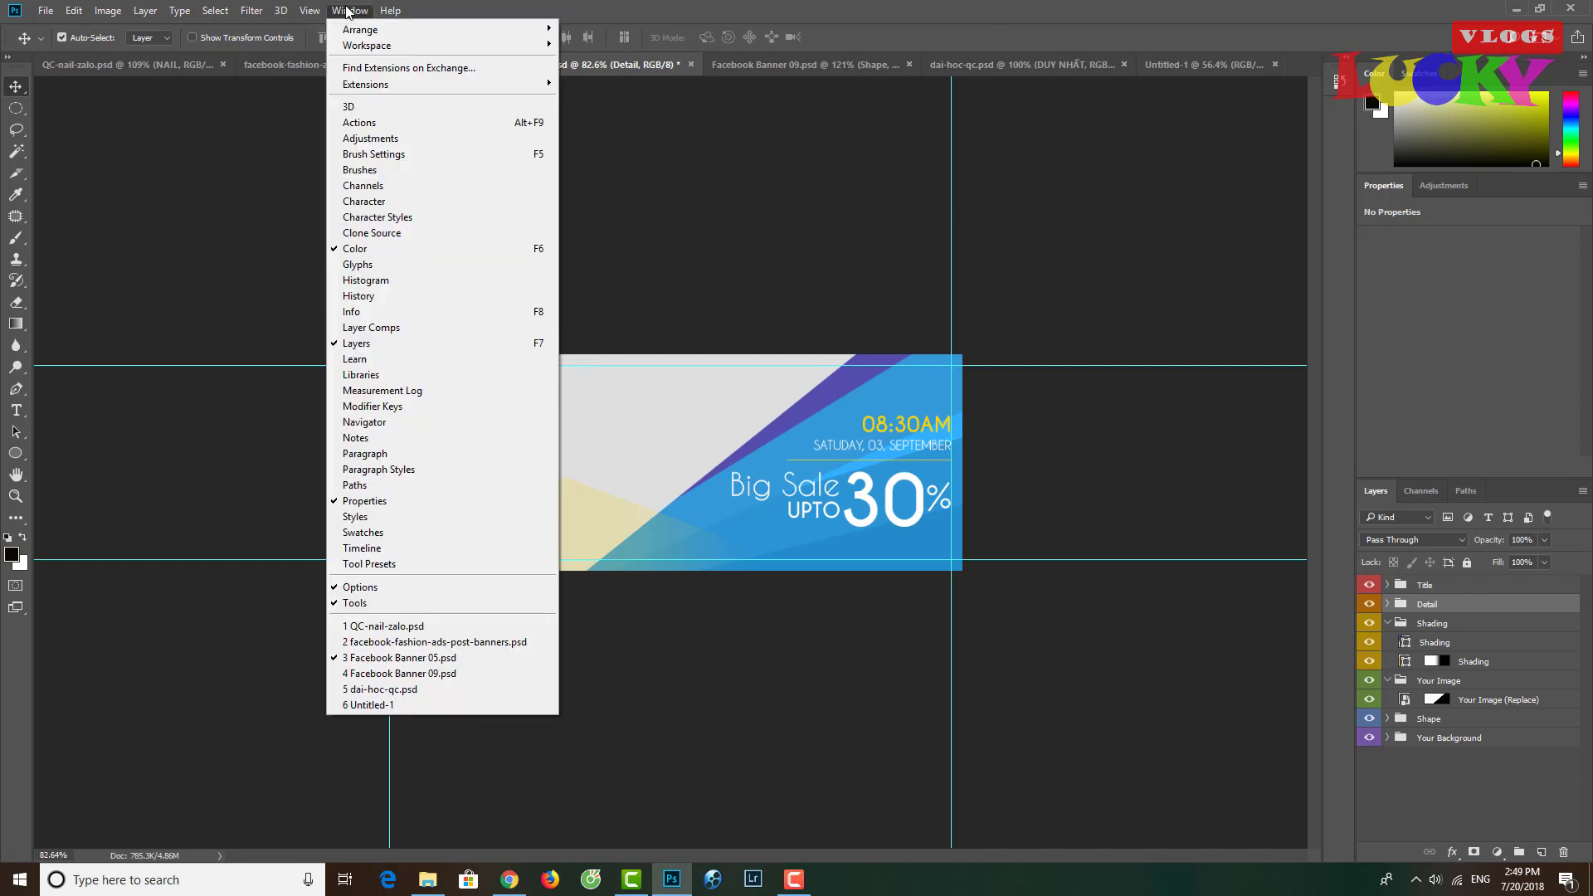
click(396, 171)
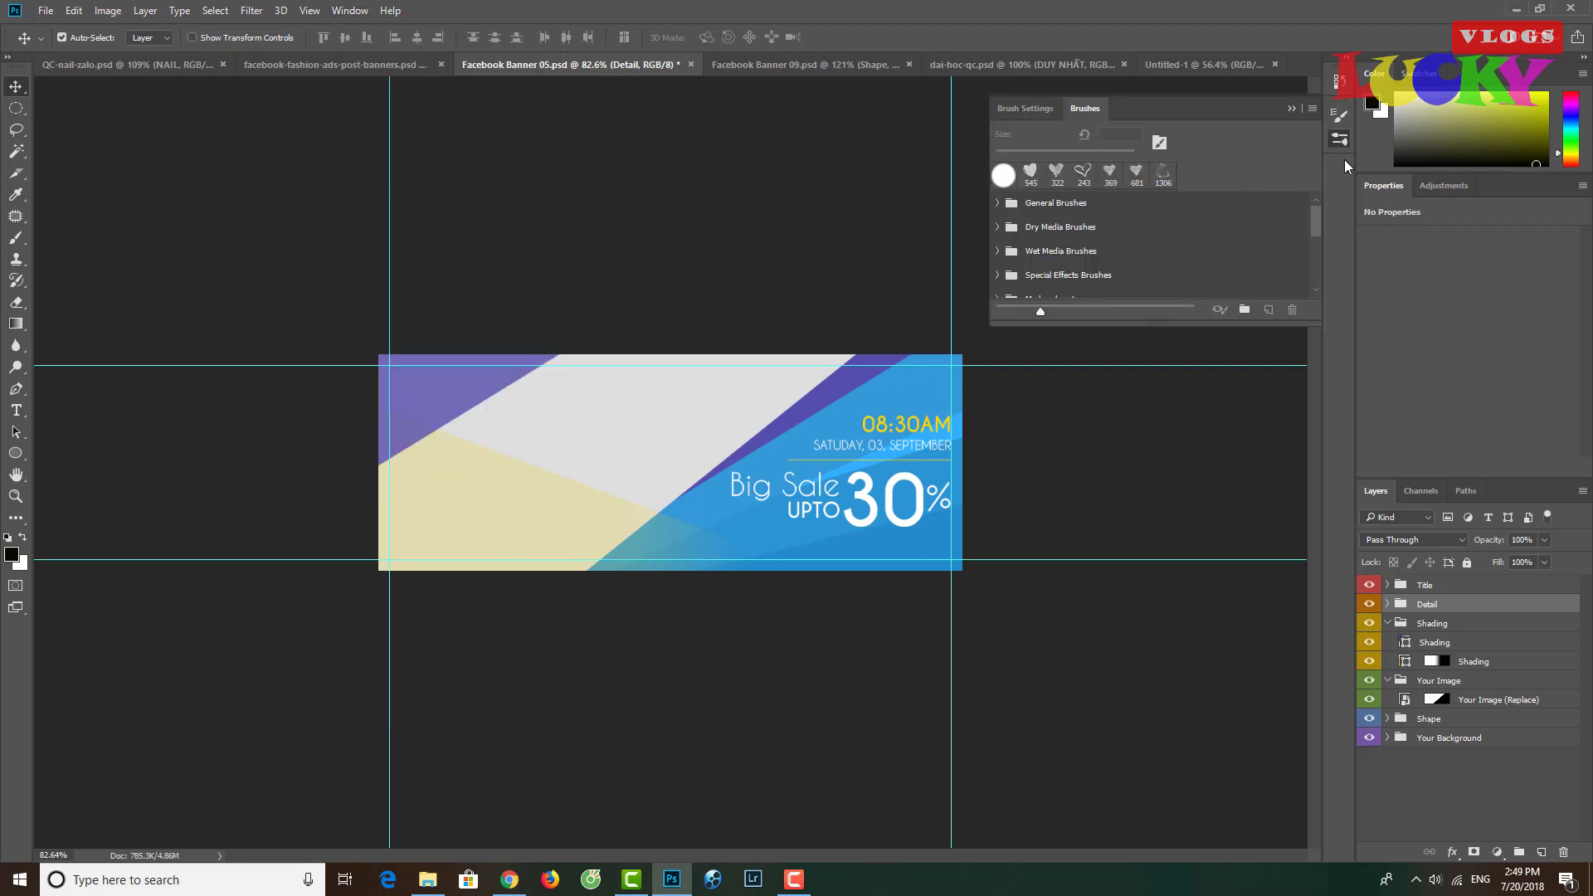
click(349, 10)
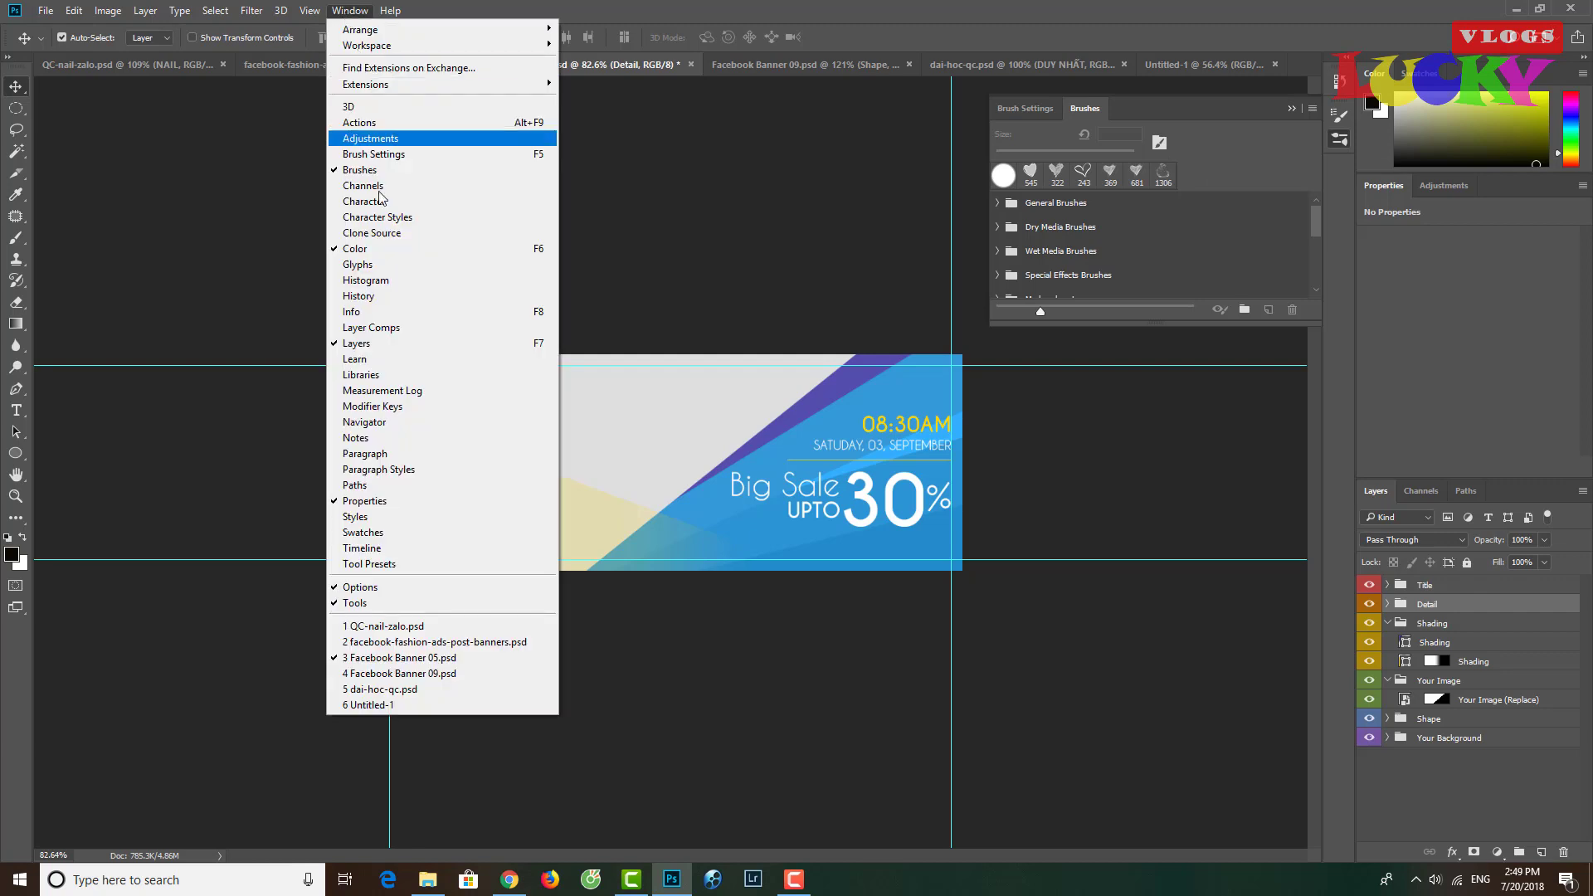
click(383, 203)
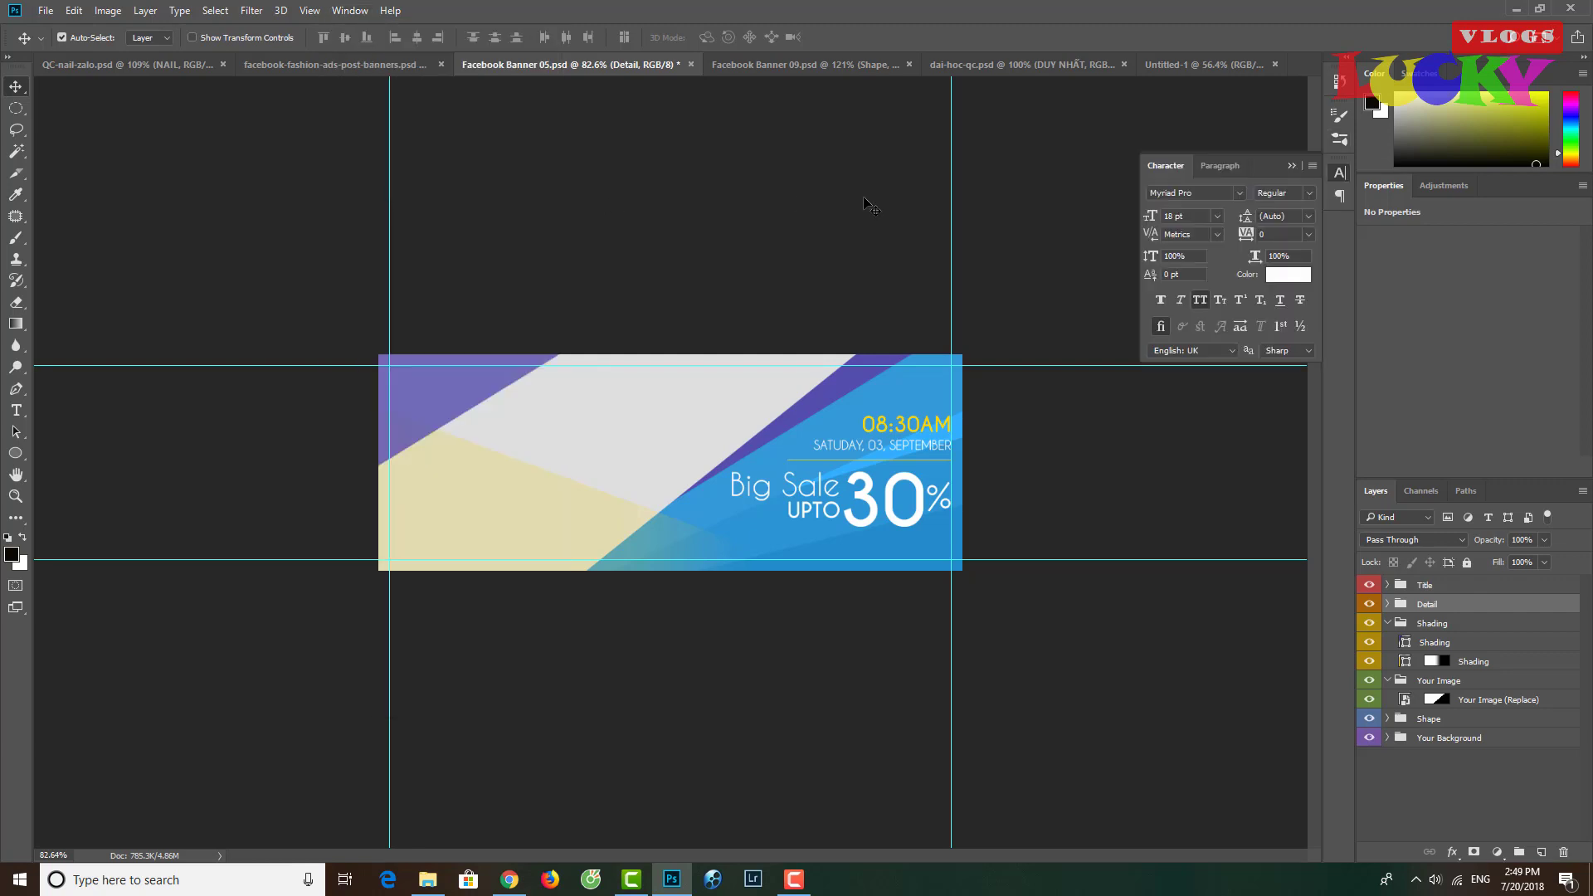
click(1335, 172)
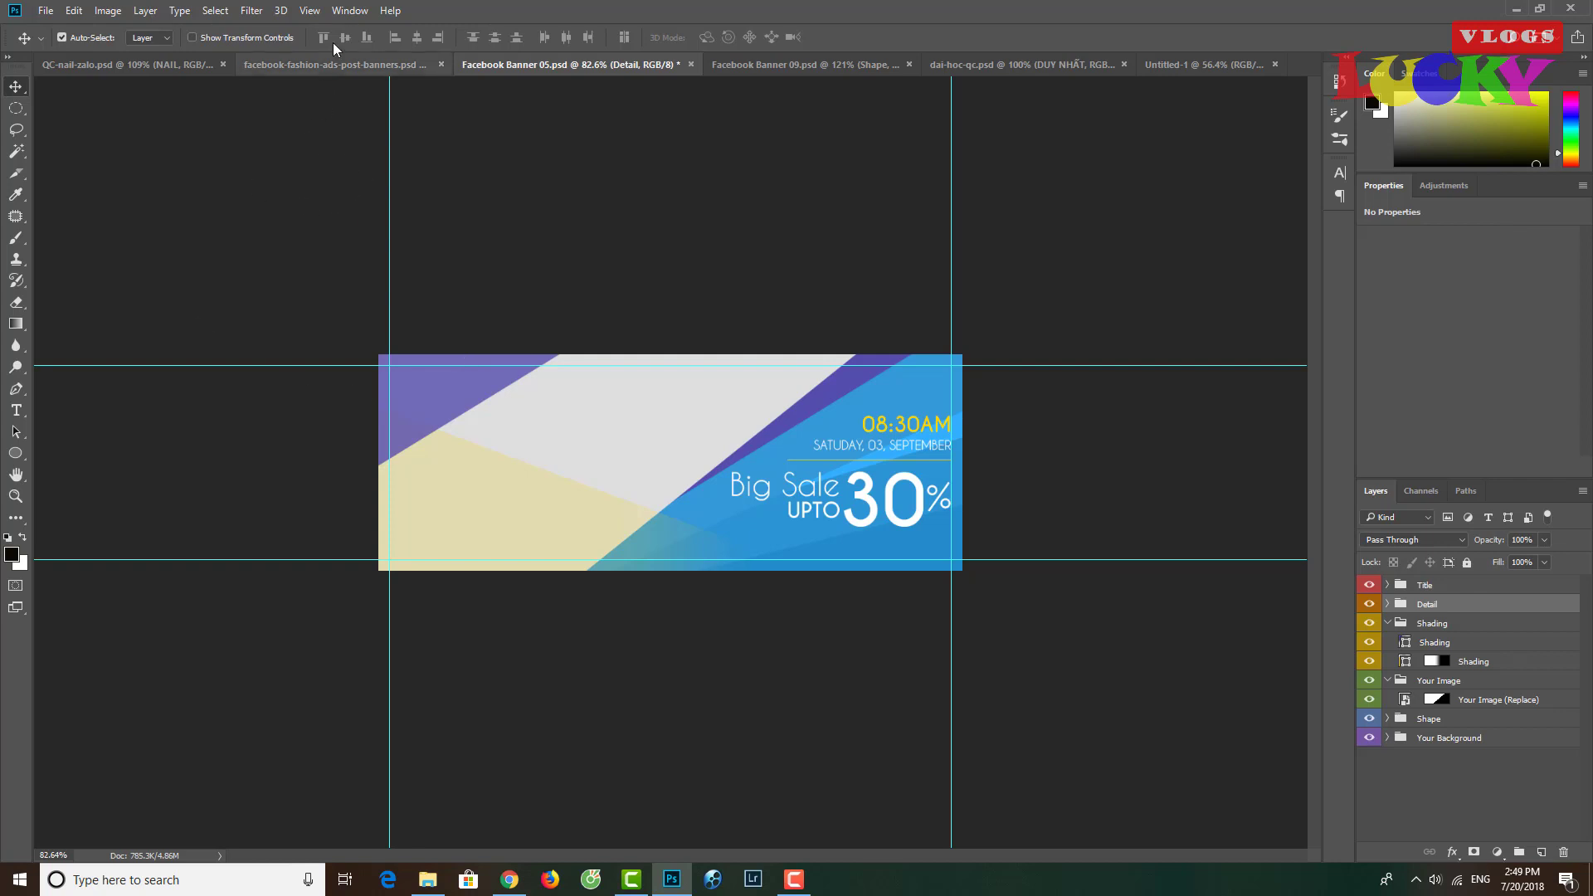
- Show the Window > Workspace submenu, with Essentials still the active workspace
click(347, 13)
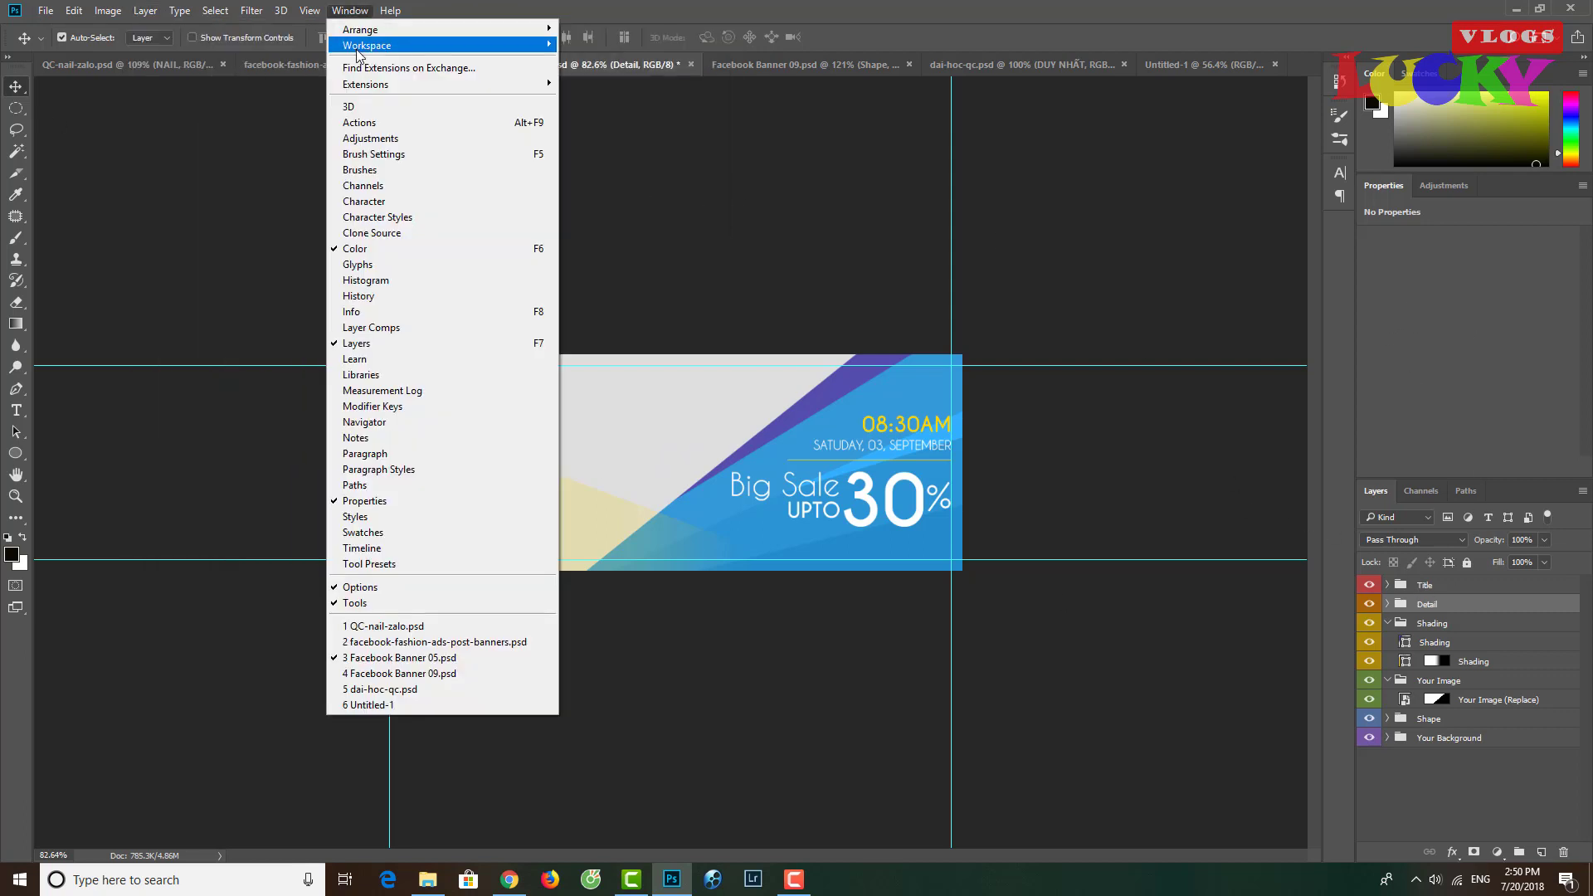
mouse_move(368, 45)
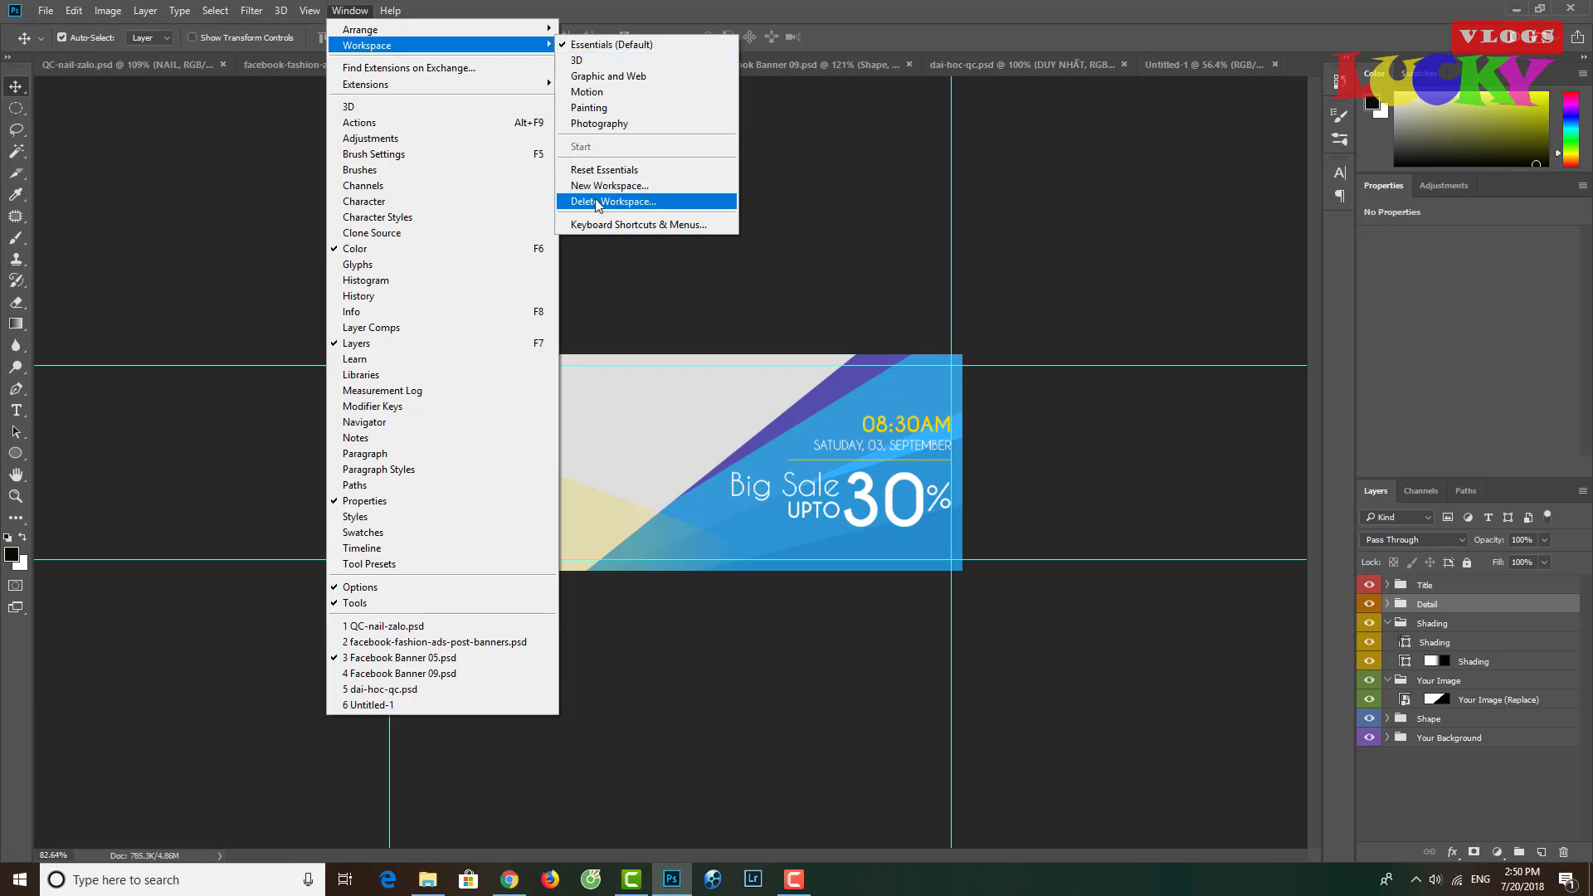
- Save the current panel arrangement as the new workspace Untitled-1
click(600, 185)
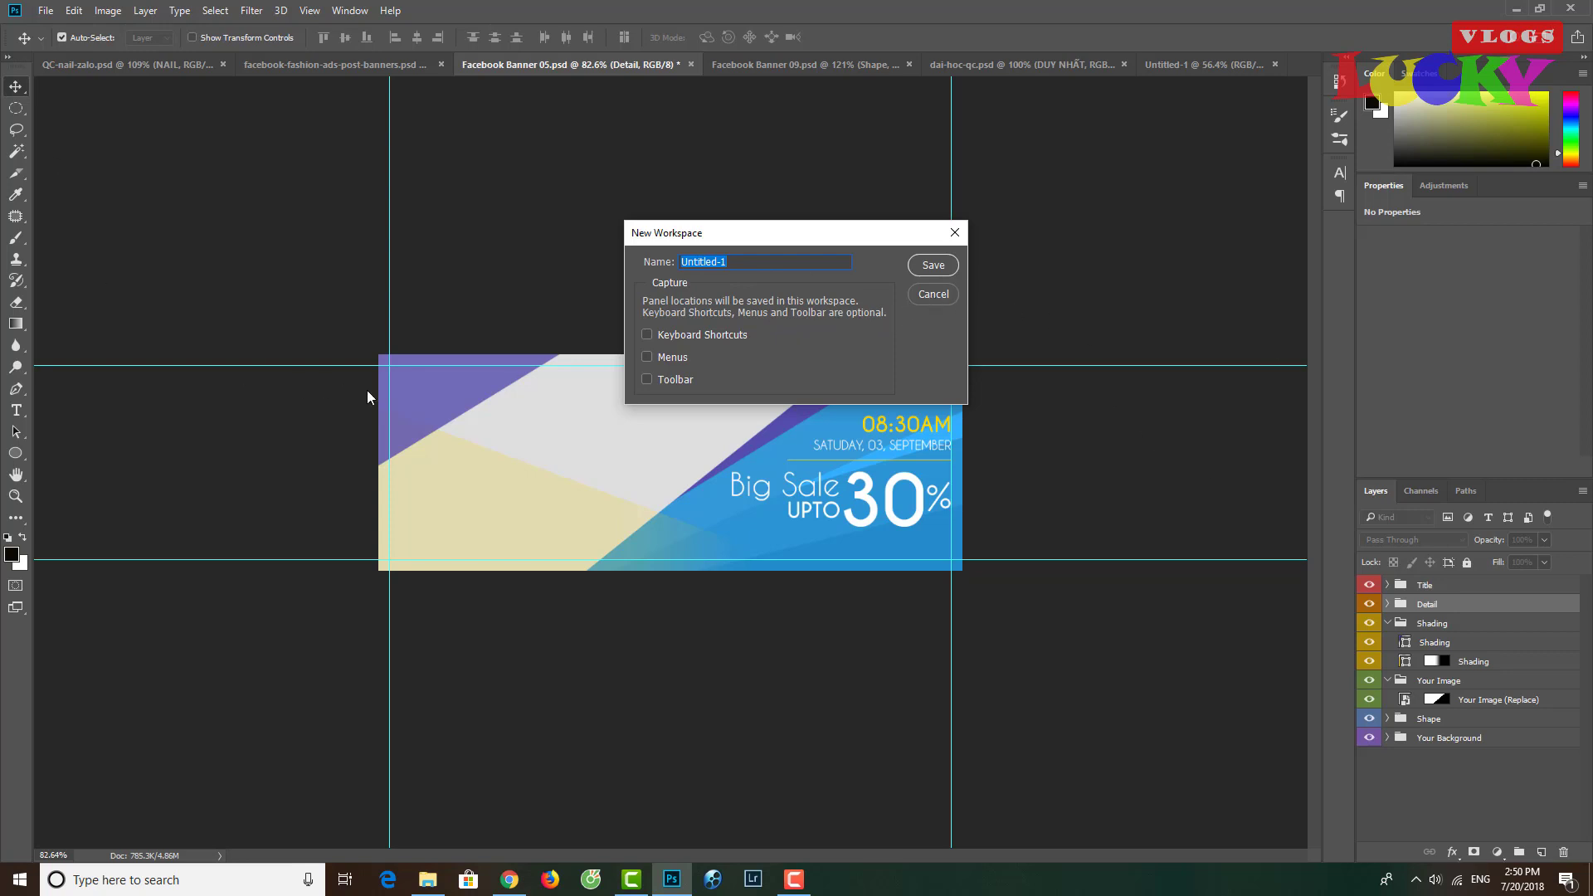
click(928, 266)
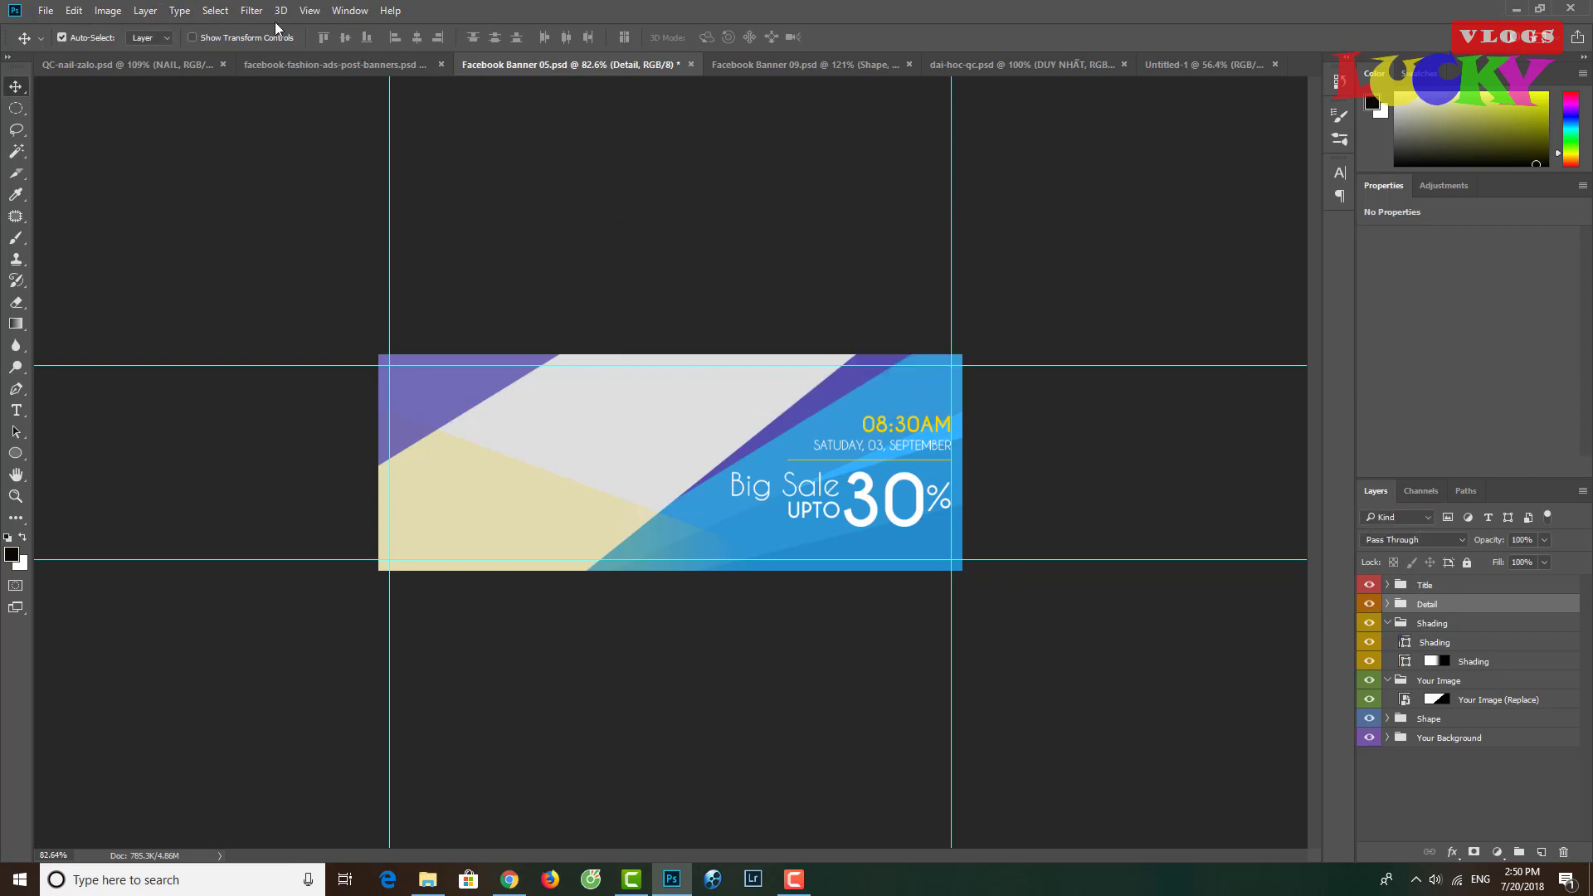
click(341, 12)
mouse_move(366, 45)
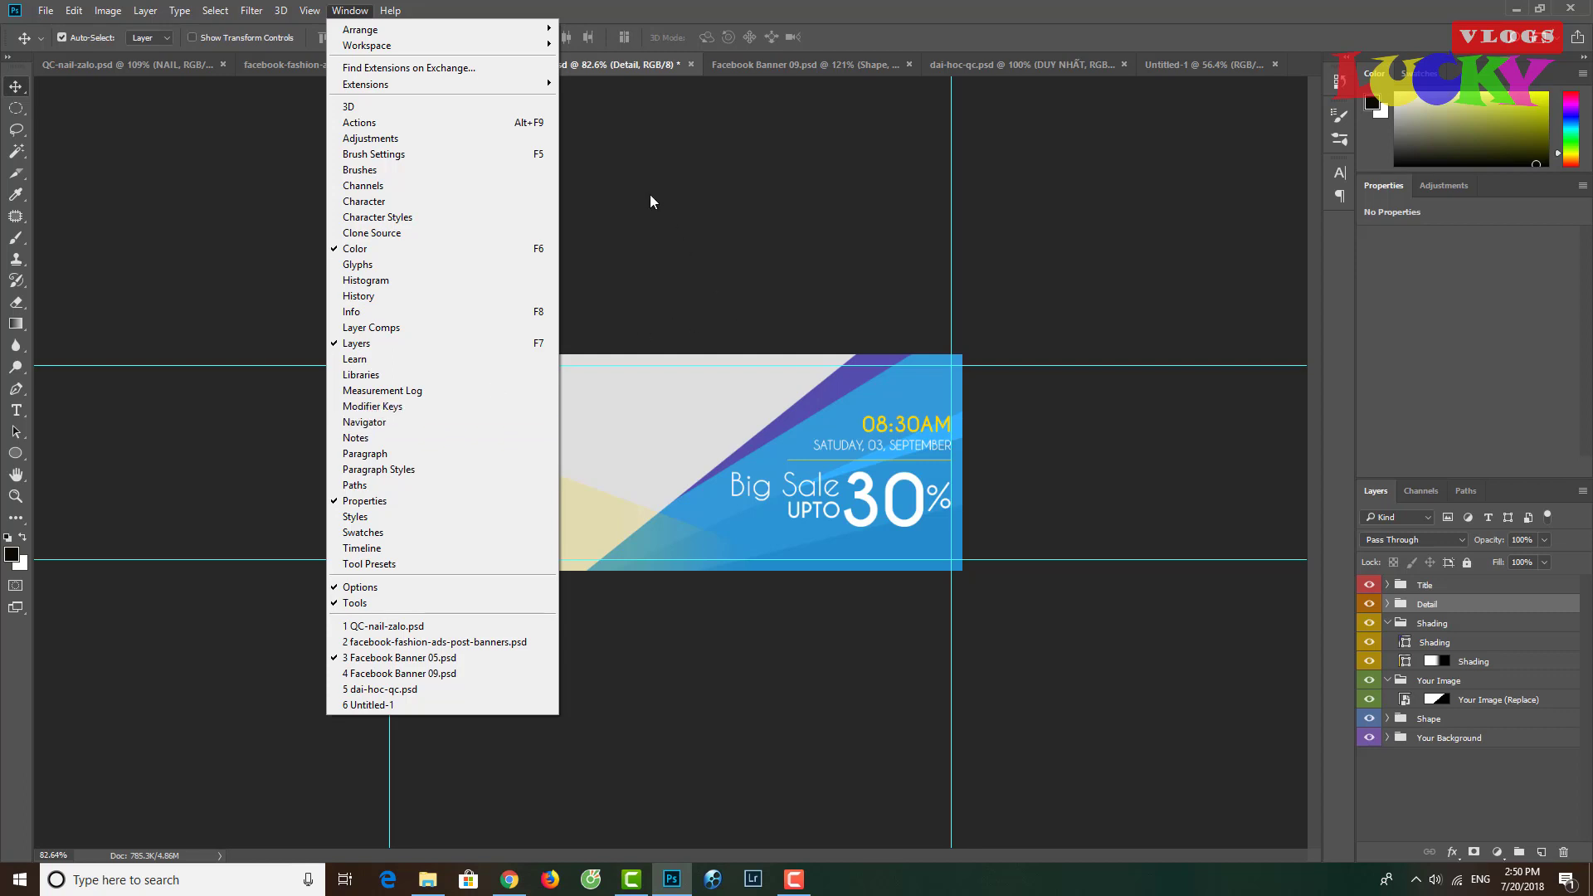
click(357, 10)
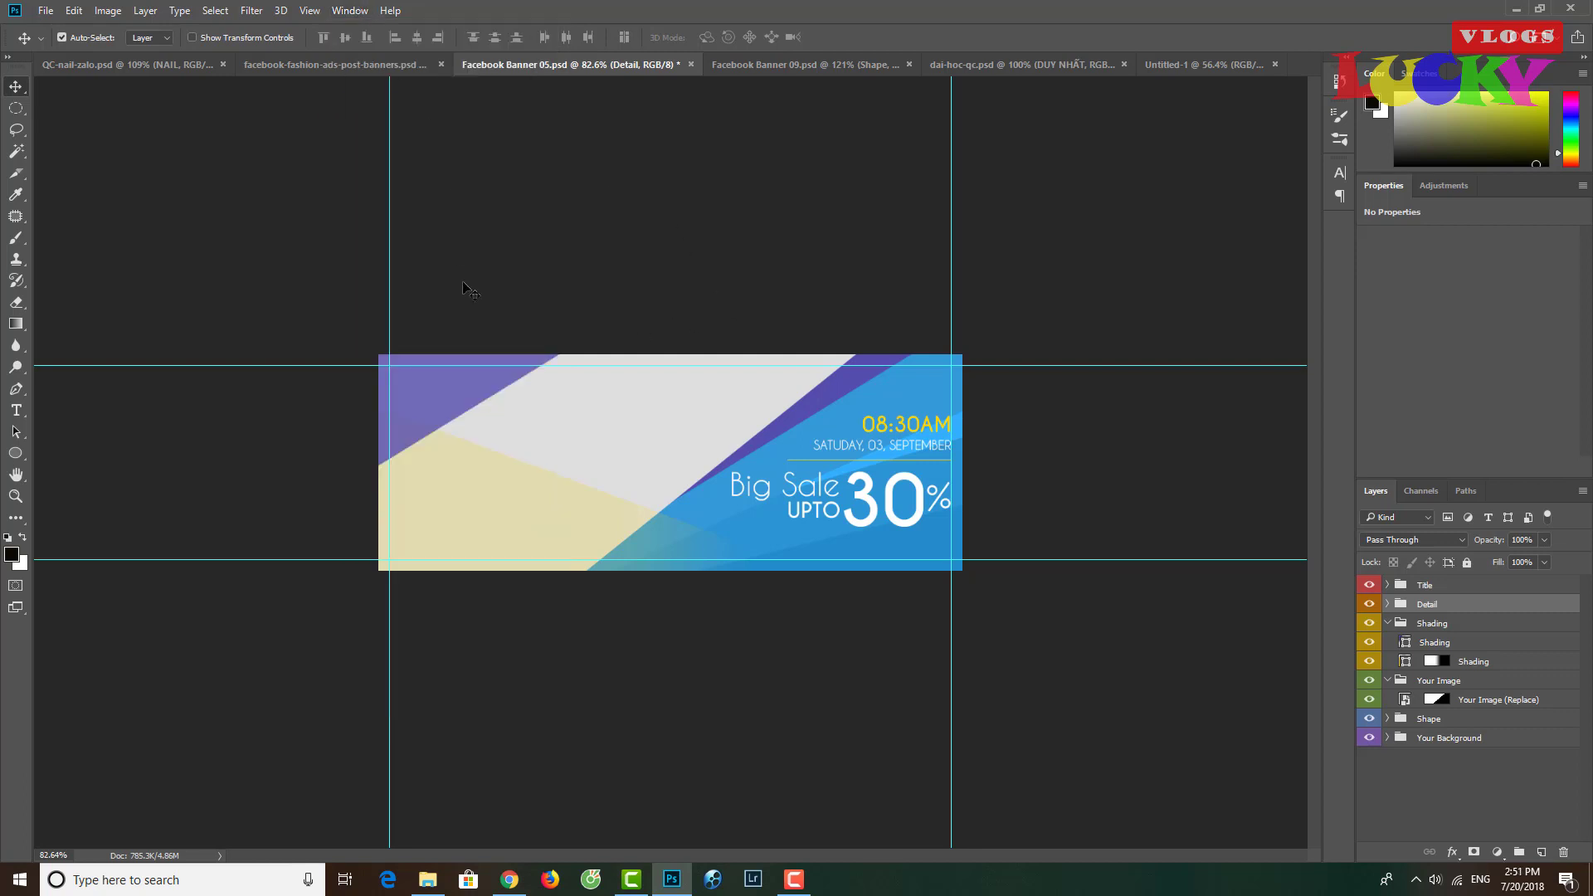